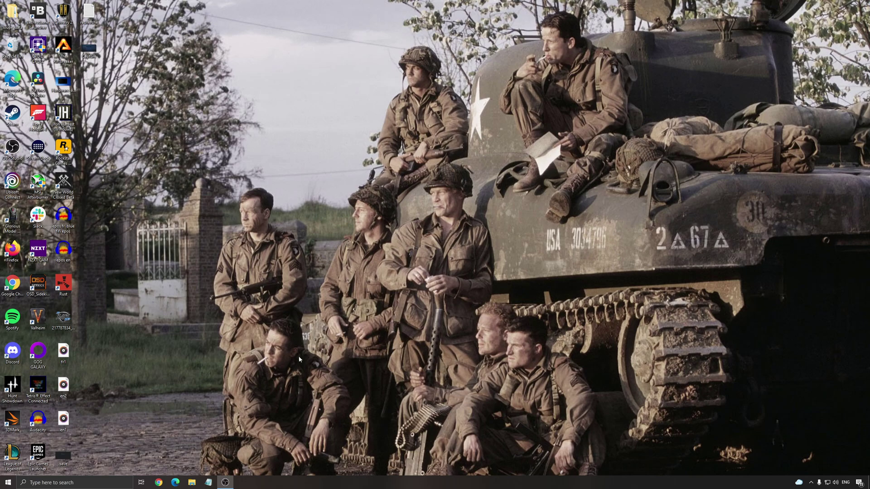
- Search Windows for the Game Mode settings and open them to check the Game Mode switch
left_click(89, 483)
type("game mod")
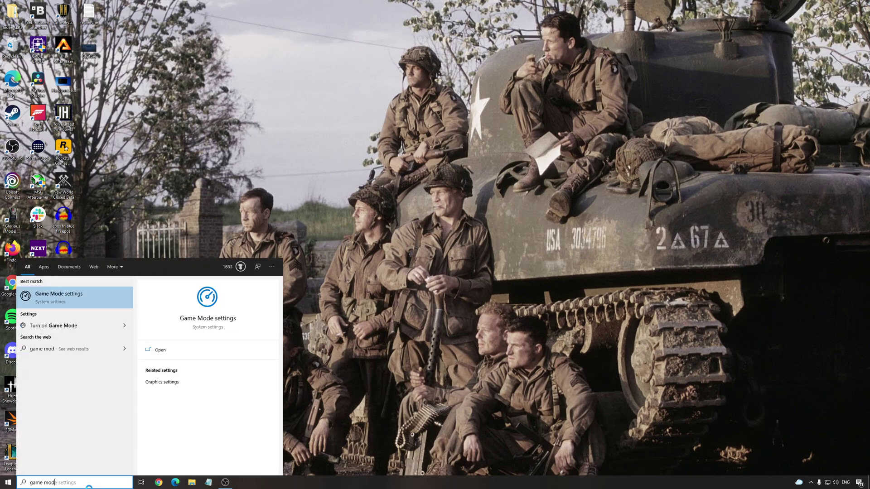
key("Return")
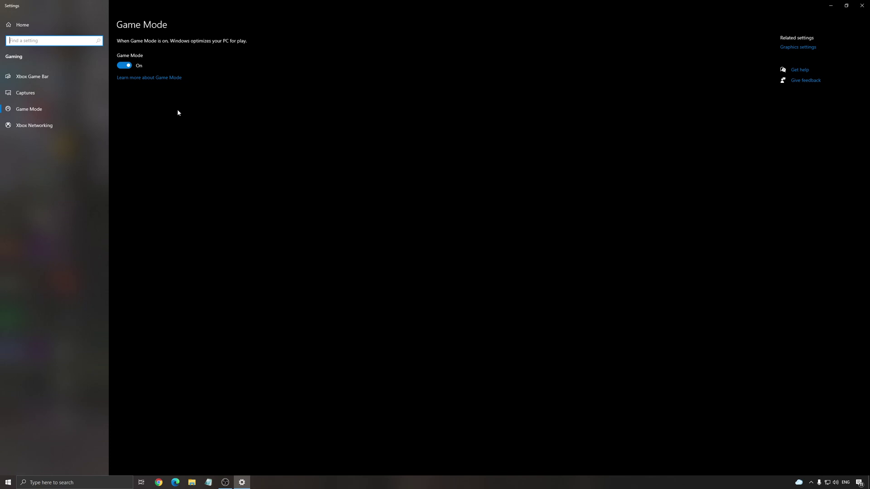
- Check the Xbox Game Bar and Captures settings pages, and close Windows Settings
left_click(32, 76)
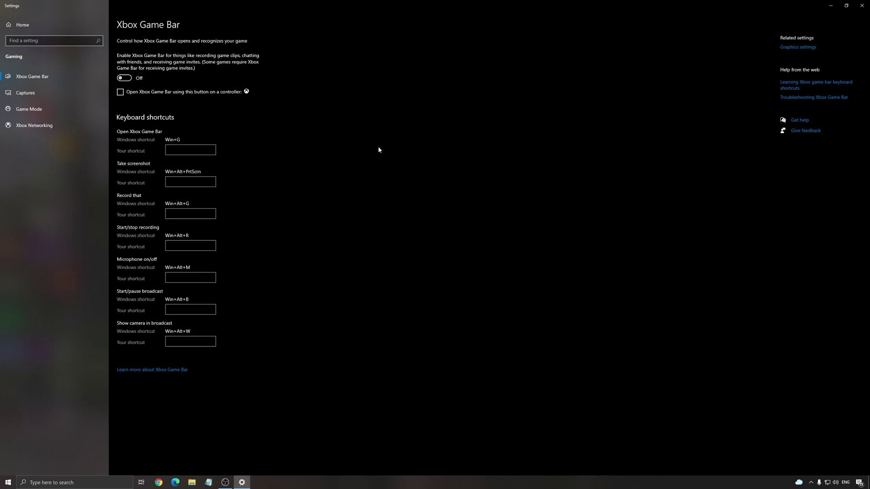
left_click(25, 93)
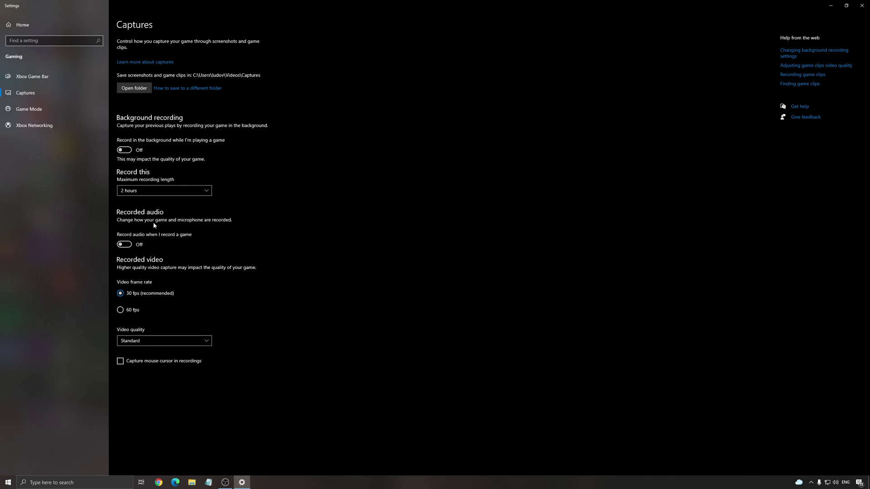
left_click(861, 5)
- View the desktop image showing the Hardware-accelerated GPU scheduling setting and close it
double_click(63, 82)
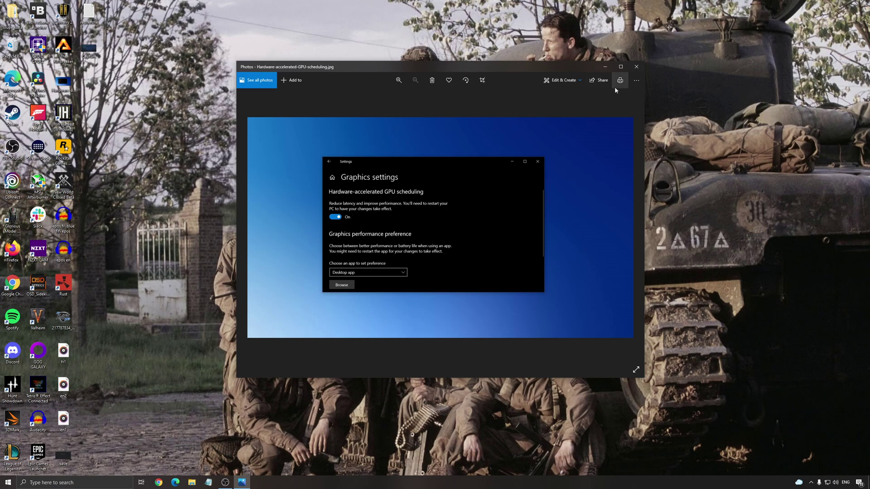
left_click(636, 67)
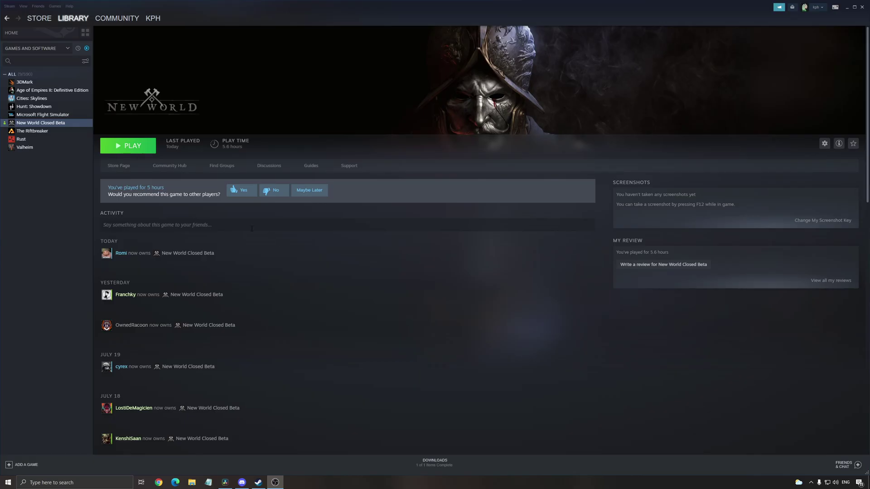
- Browse New World Closed Beta's local files from the Steam library and select the NewWorld application in the Bin64 folder
right_click(51, 124)
mouse_move(78, 152)
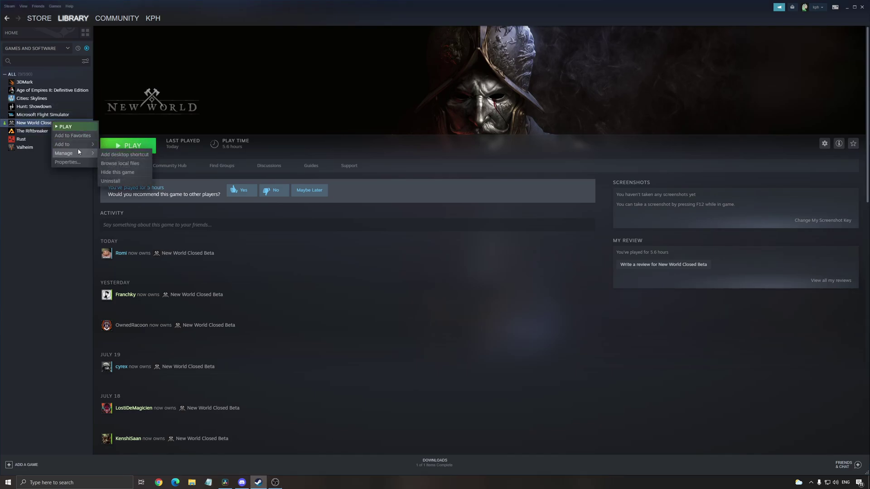
left_click(130, 164)
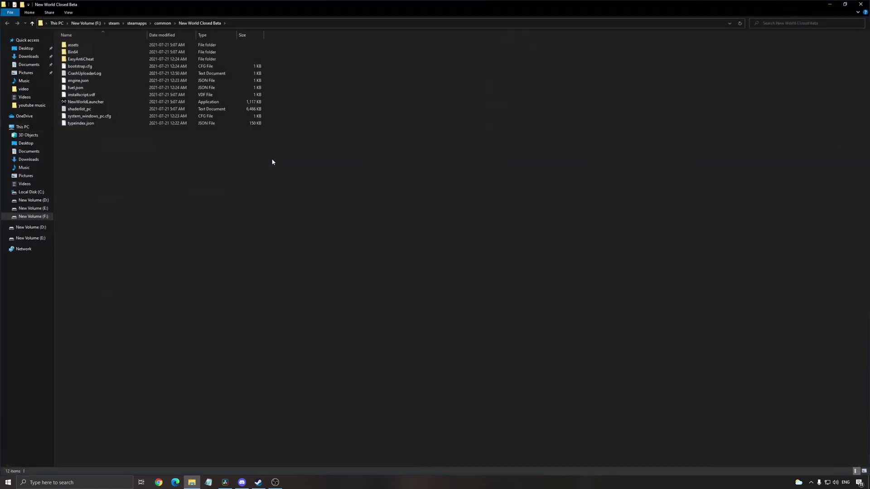
double_click(86, 53)
left_click(91, 258)
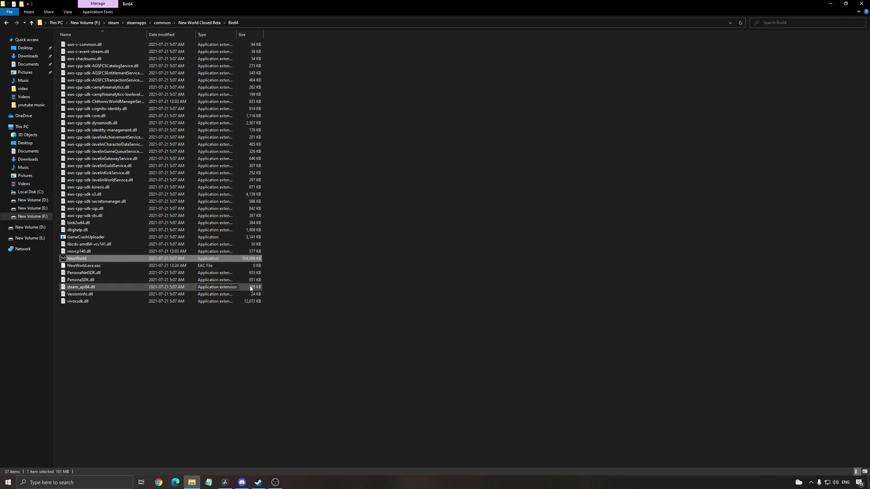
- Check the Disable fullscreen optimizations option in the NewWorld application's compatibility properties, and close the dialog
right_click(100, 258)
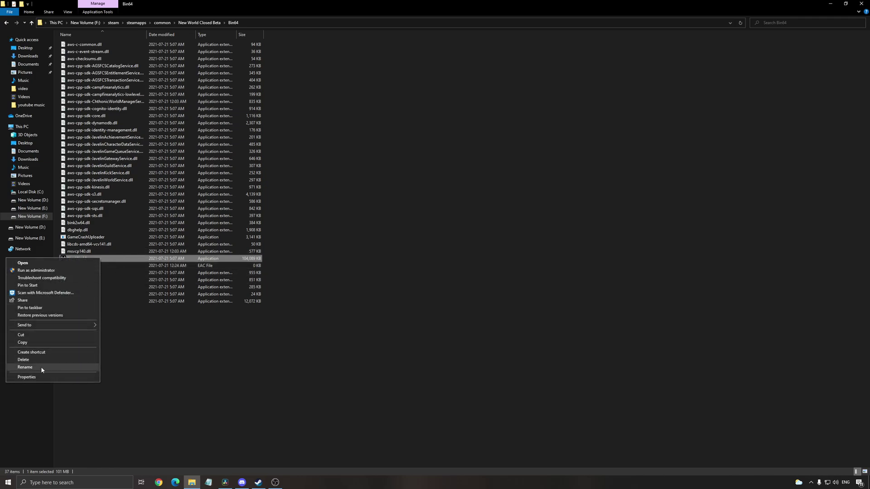
left_click(47, 378)
left_click(163, 279)
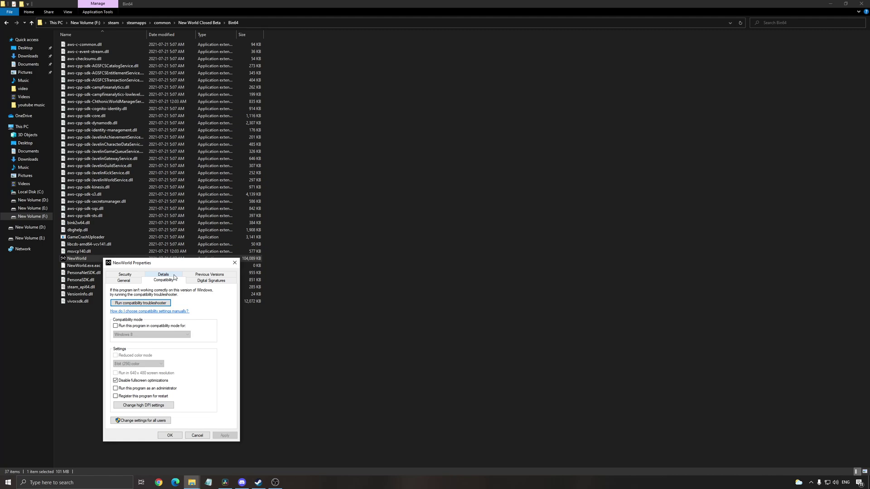
left_click_drag(179, 265, 196, 197)
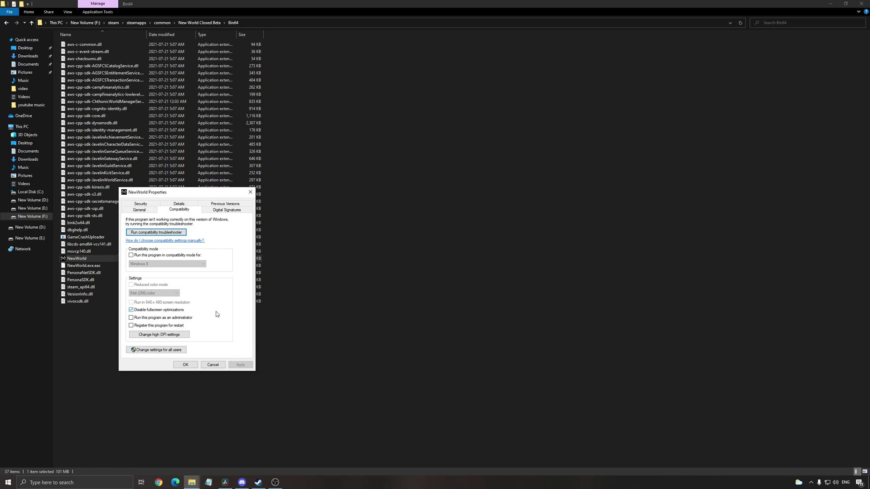
left_click(186, 365)
left_click(220, 365)
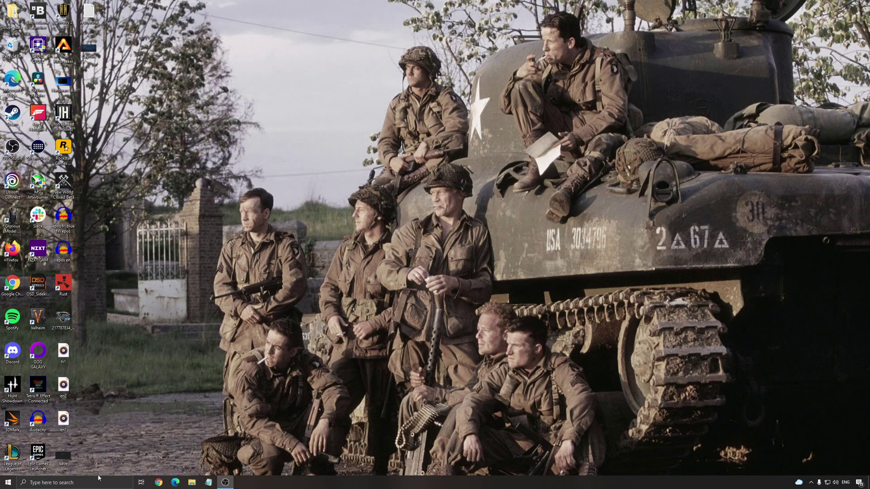
- Search Windows for the edit power plan settings, open them and go up to the Power Options page
left_click(98, 479)
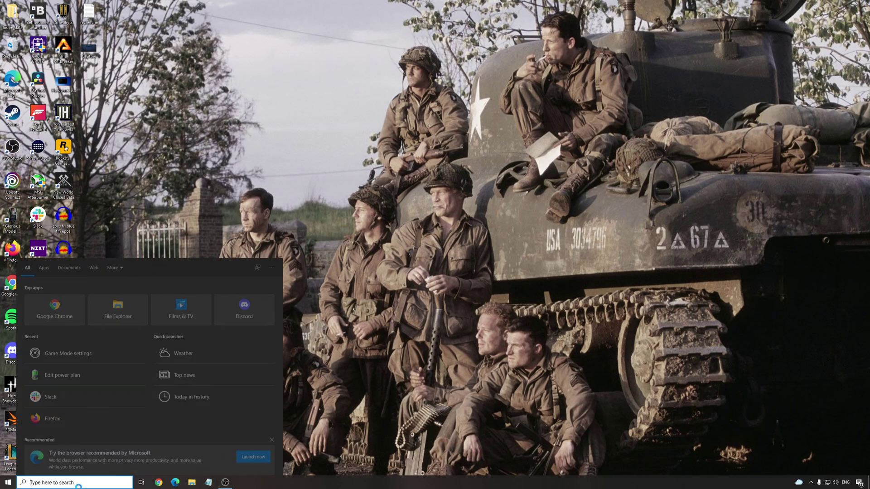
type("edit power")
key("Return")
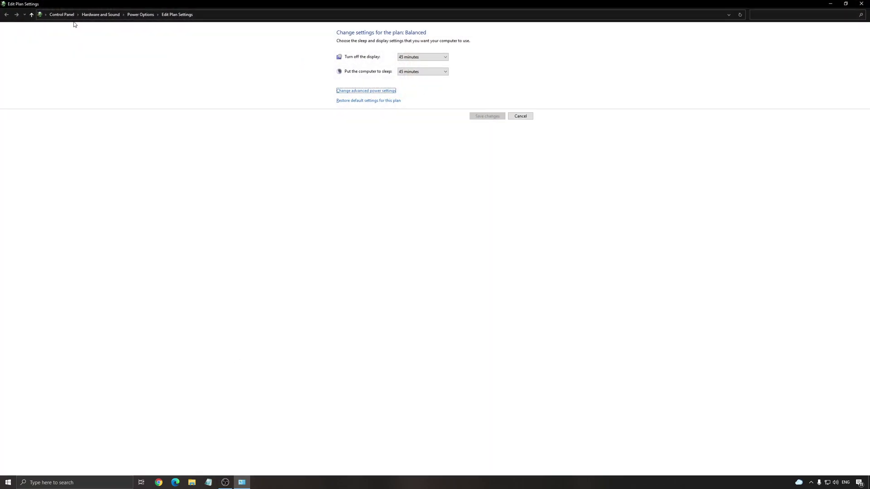
left_click(141, 15)
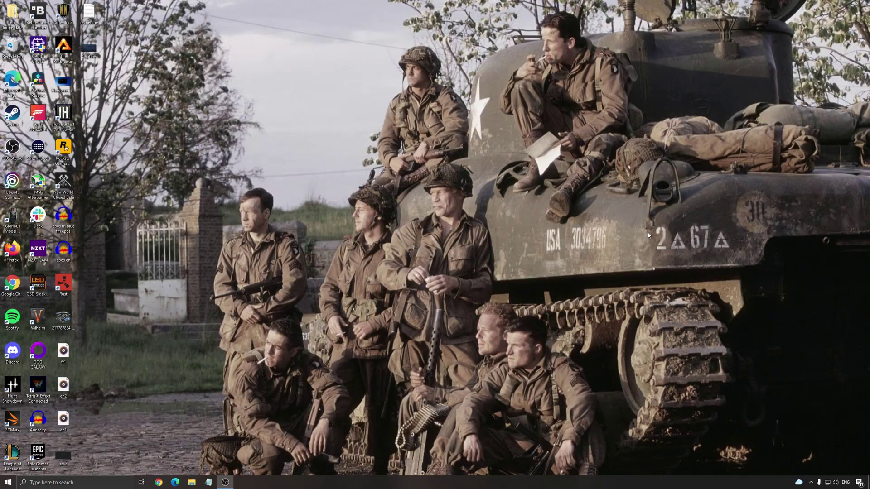
- Show the hidden system tray icons to inspect the apps running in the background, and close the list
left_click(811, 483)
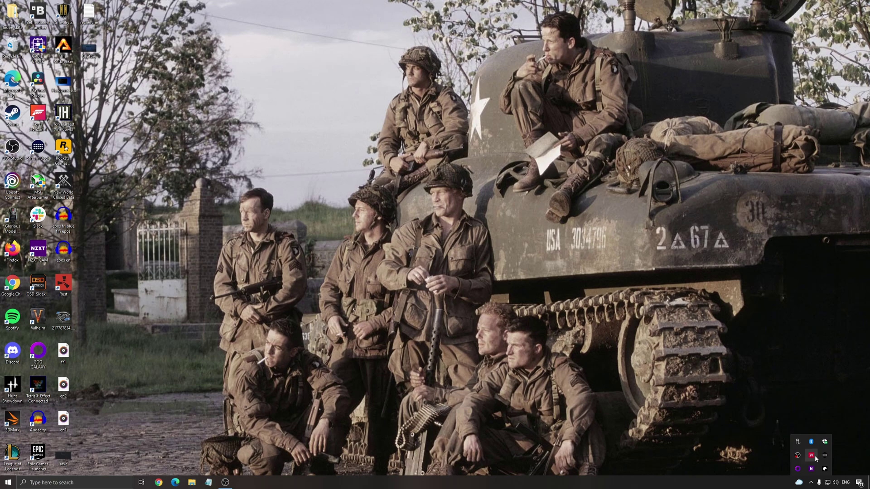
left_click(643, 369)
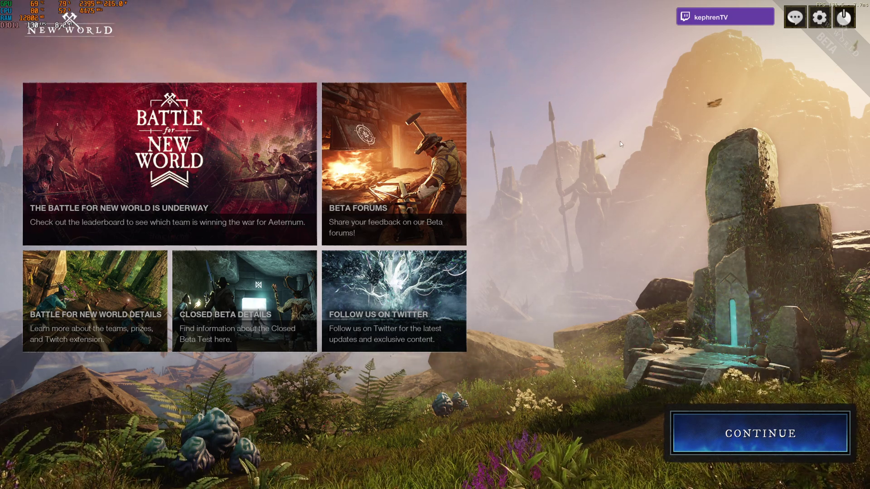
- Open the New World game's preferences and choose High as the Bandwidth Mode
left_click(818, 18)
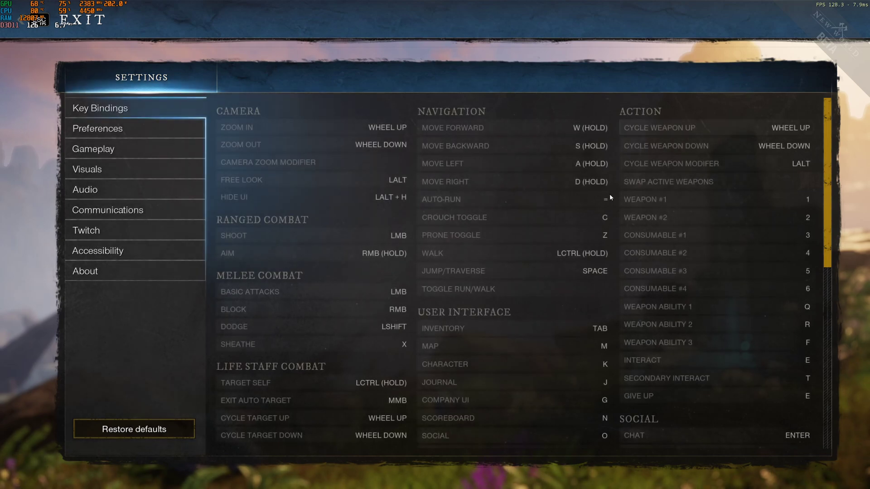
left_click(107, 130)
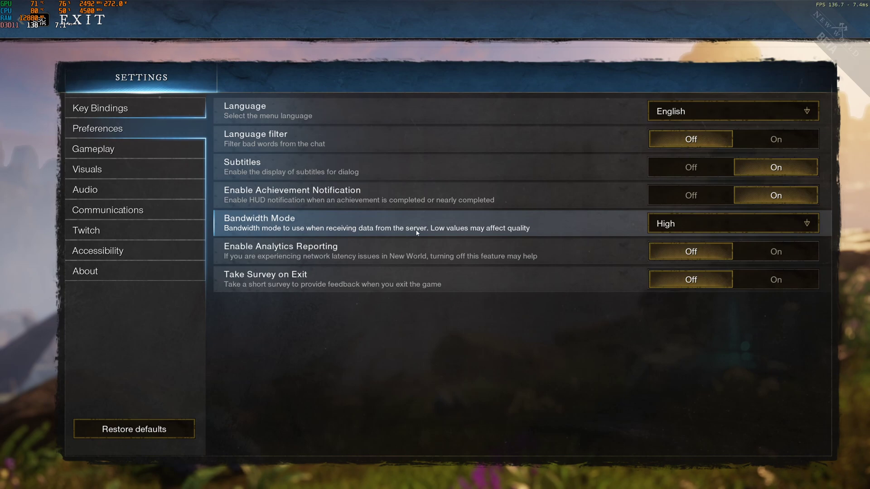
left_click(682, 225)
left_click(676, 284)
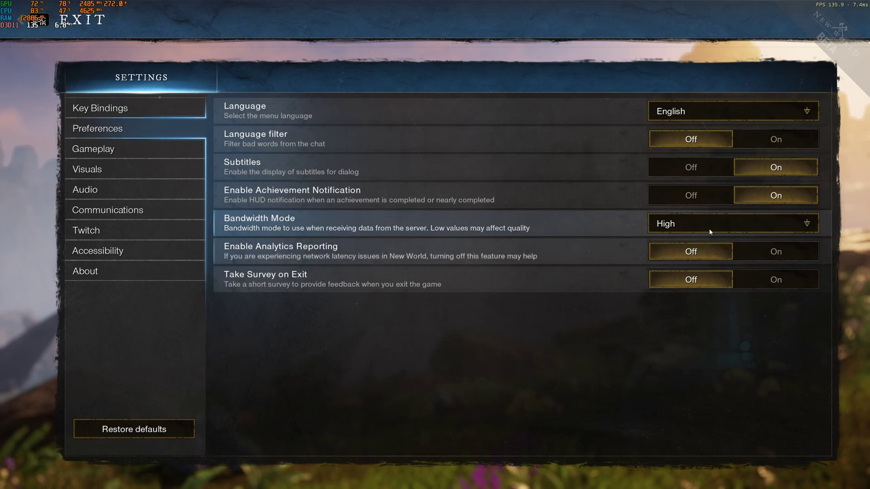
left_click(699, 222)
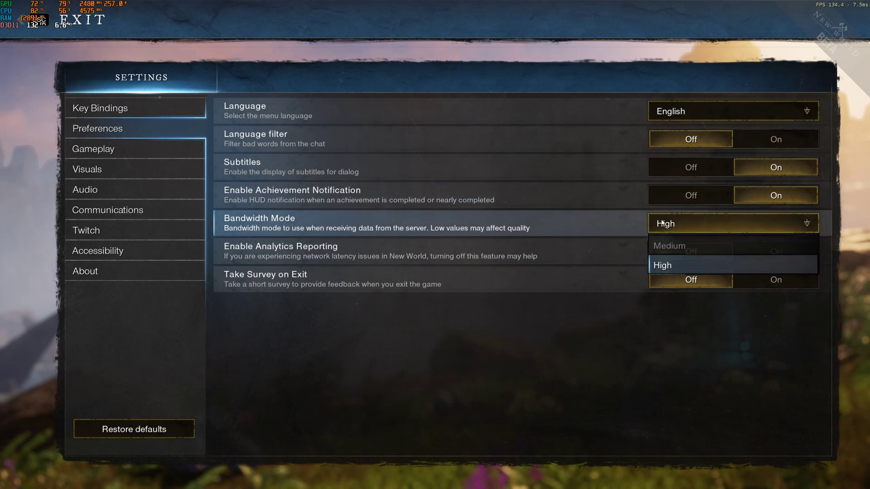
left_click(678, 228)
left_click(670, 226)
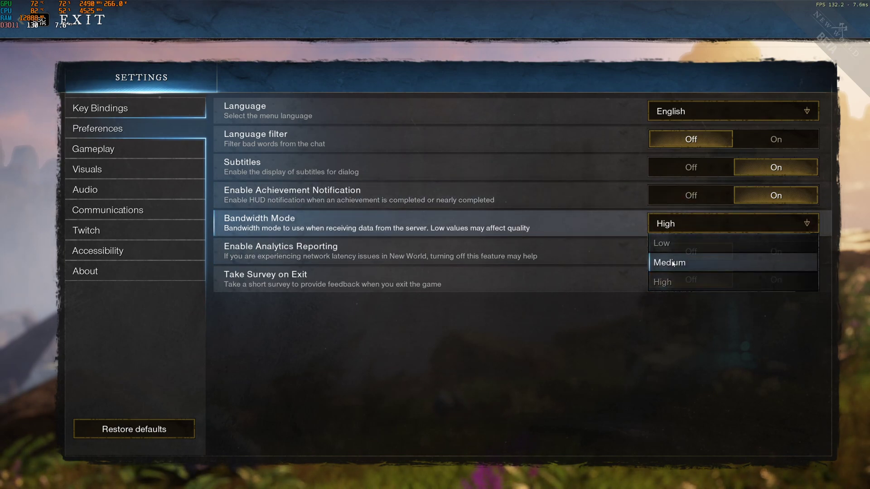
left_click(661, 284)
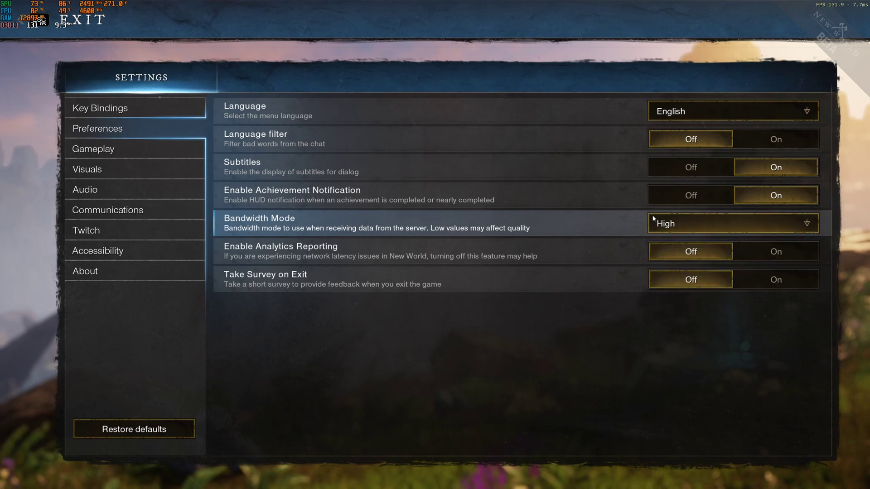
left_click(660, 229)
left_click(665, 281)
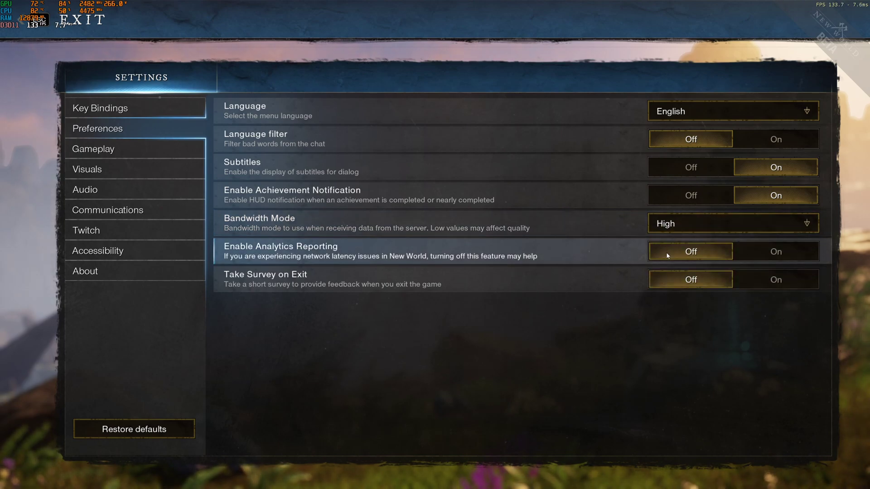
left_click(666, 224)
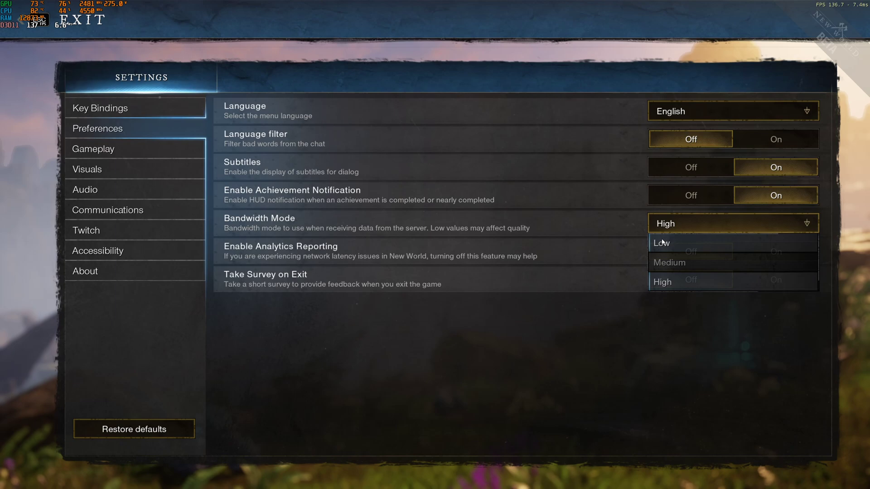
left_click(505, 365)
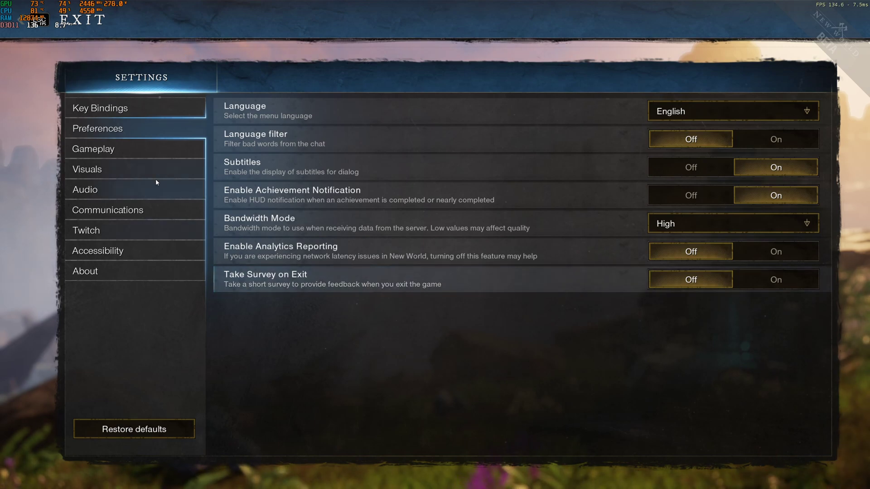
- In the game's visual settings, choose Fullscreen as the window mode and check the resolution setting
left_click(117, 174)
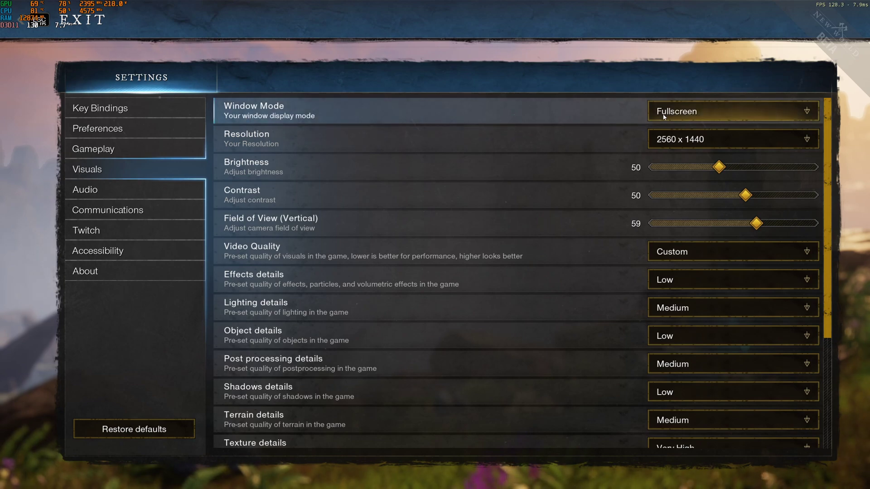
left_click(706, 111)
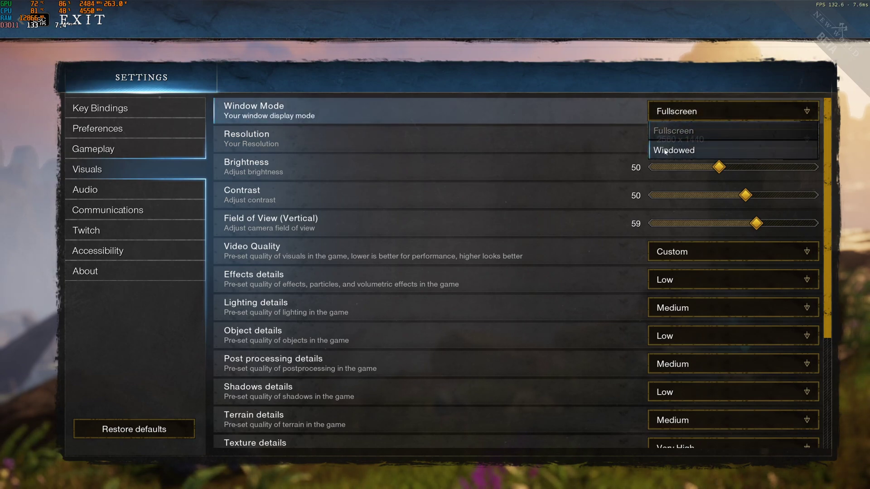
left_click(679, 130)
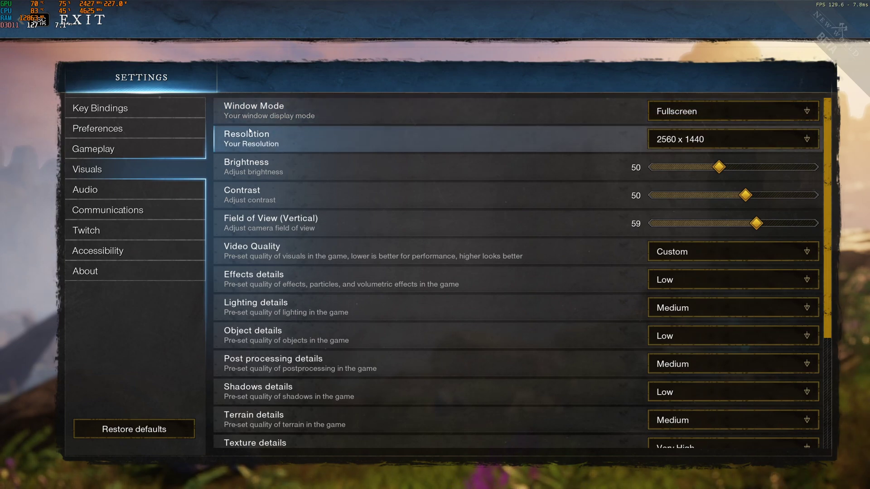
left_click(715, 141)
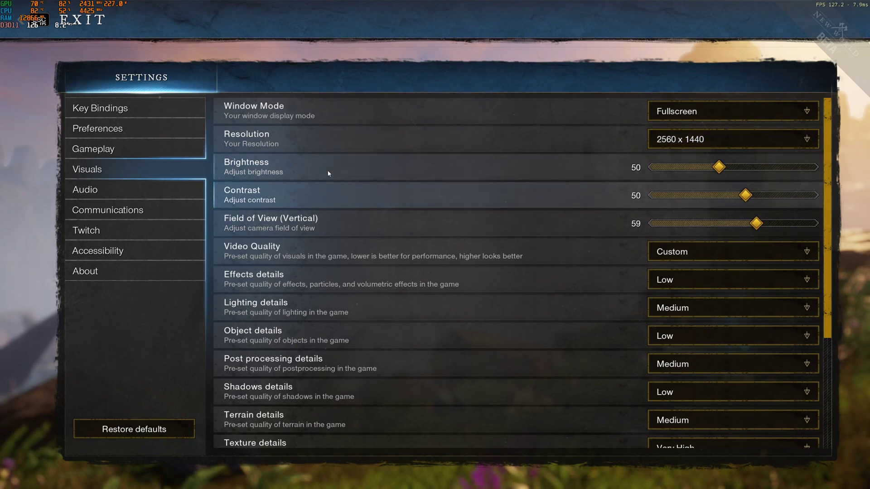
- Review the visual settings from brightness down to Video Quality and check the available video quality presets
scroll(327, 221, "down", 1)
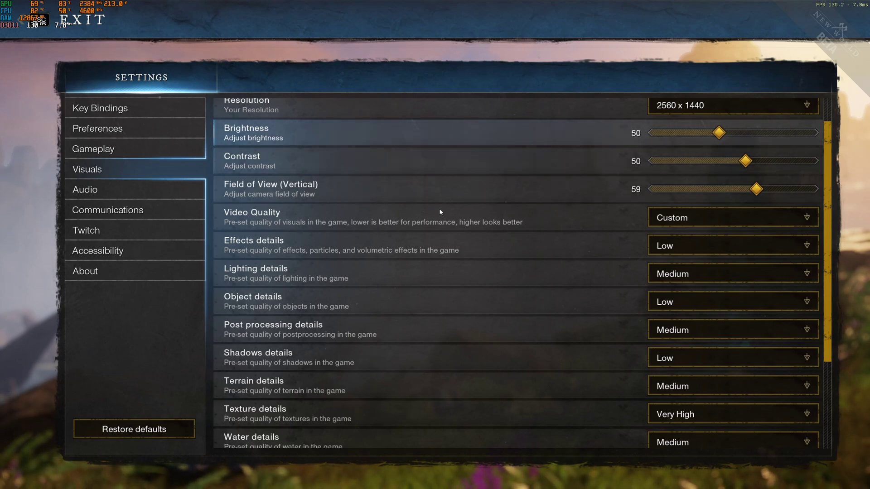
scroll(439, 211, "down", 1)
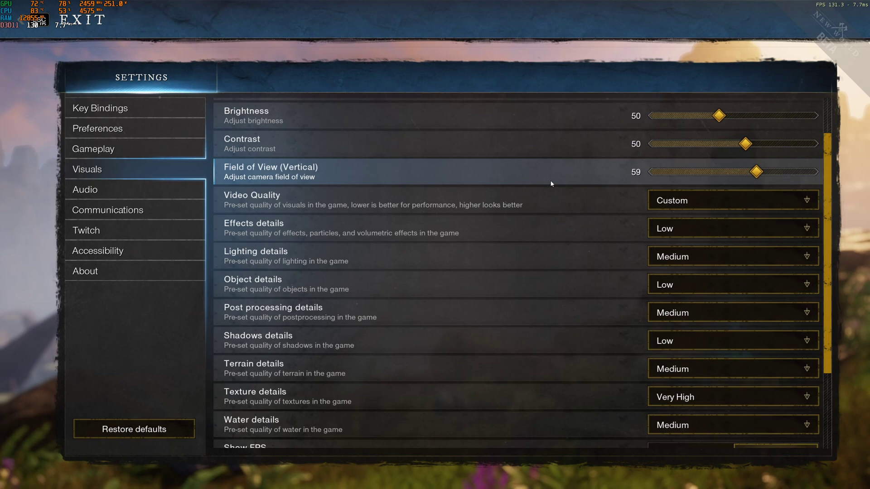
scroll(418, 194, "down", 3)
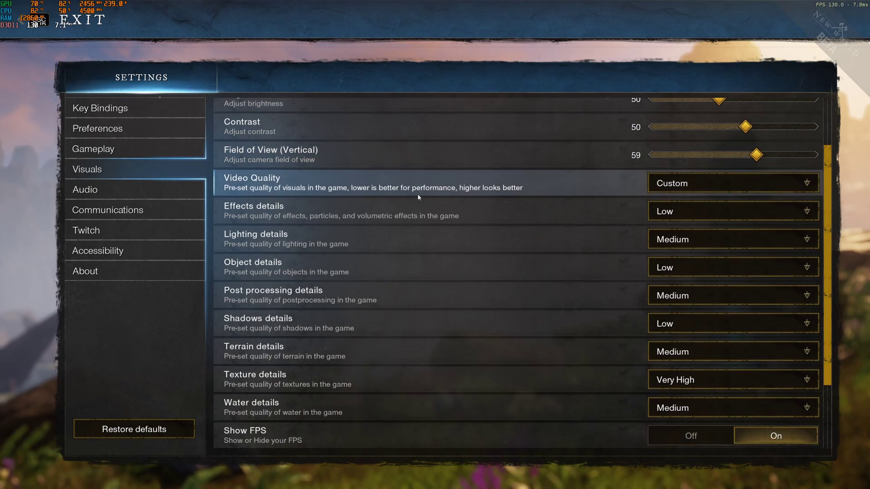
scroll(430, 227, "down", 1)
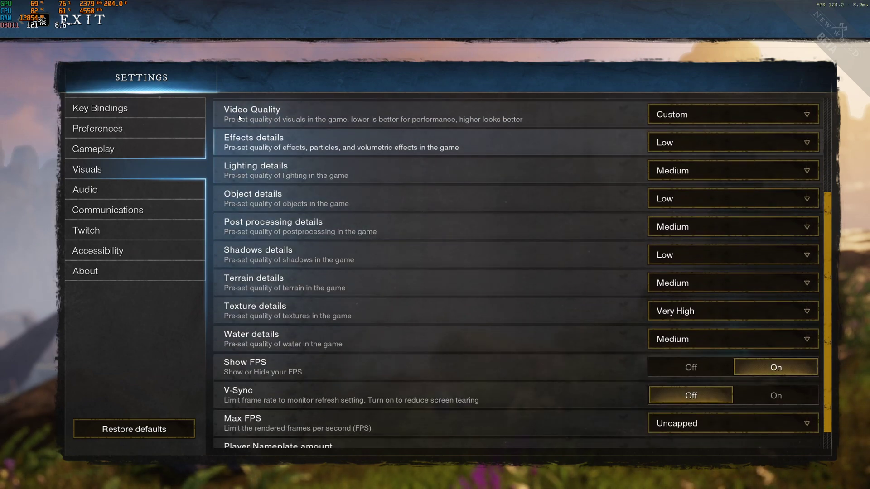
left_click(680, 115)
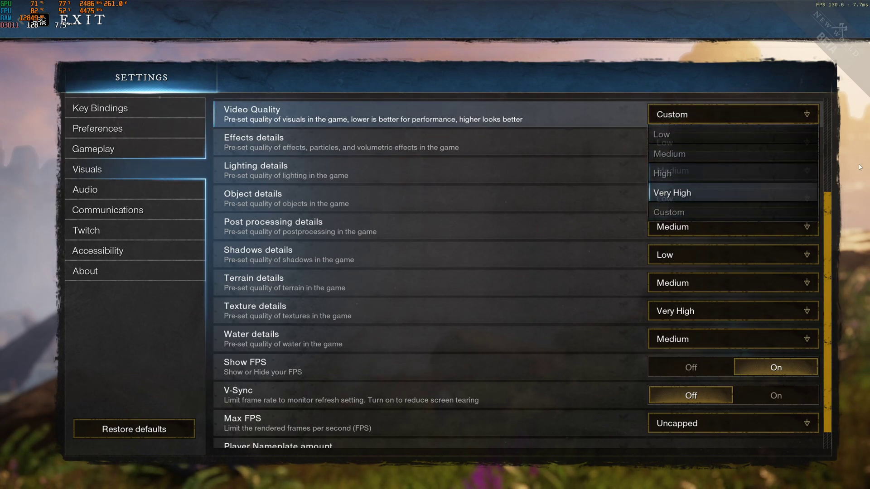
left_click(772, 117)
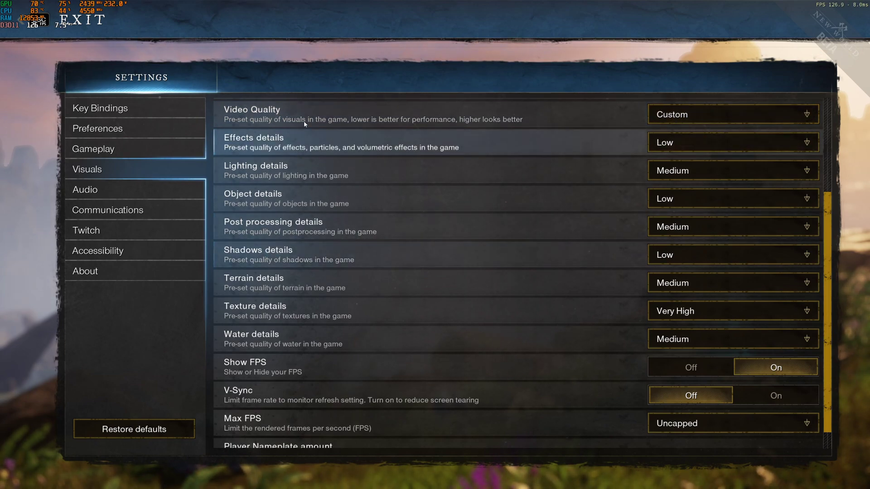
- Look through the Effects details quality options and choose Low
left_click(661, 143)
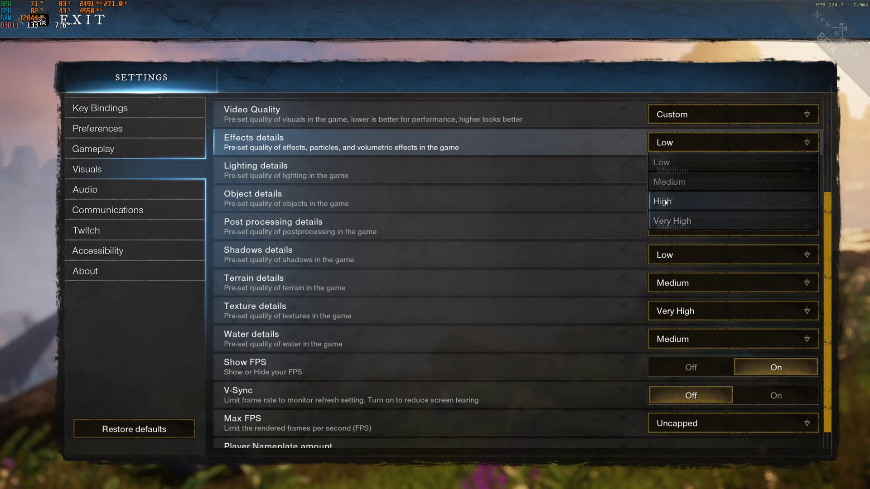
left_click(661, 166)
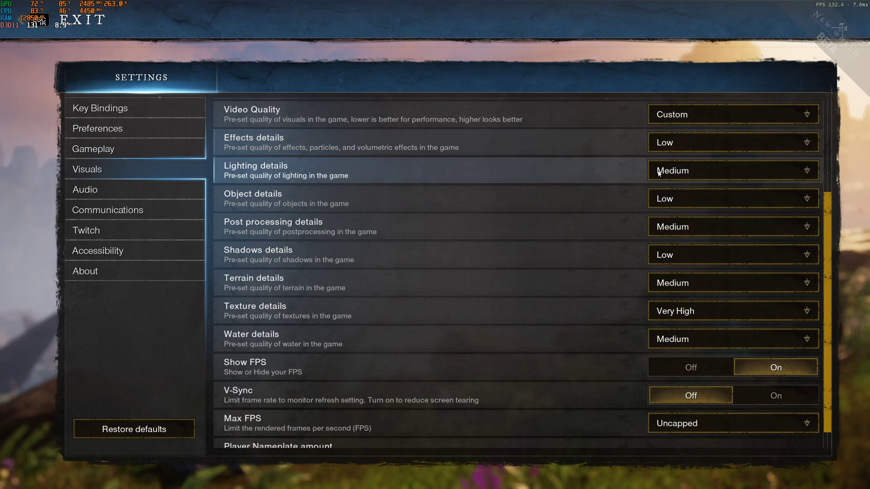
left_click(673, 144)
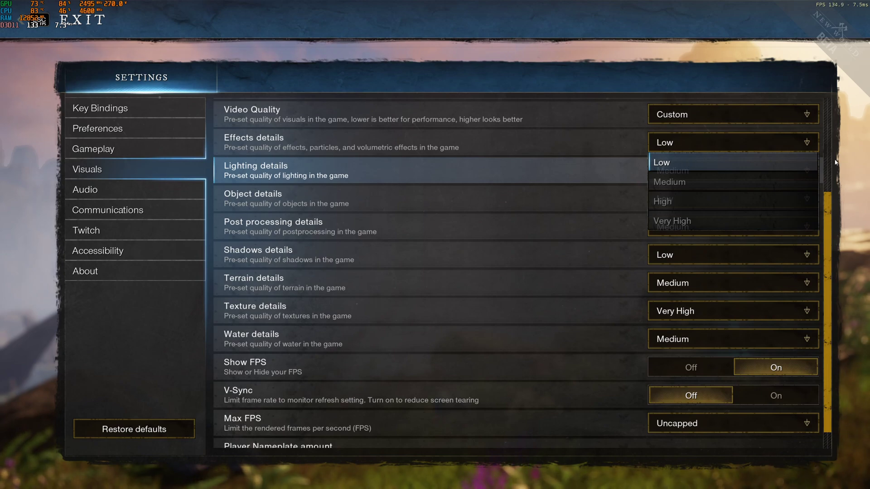
left_click(446, 151)
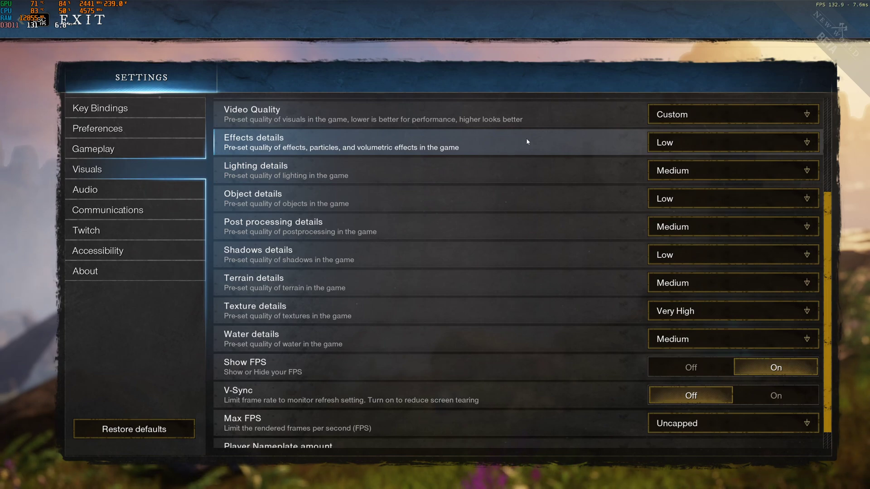
left_click(664, 144)
left_click(665, 145)
left_click(666, 146)
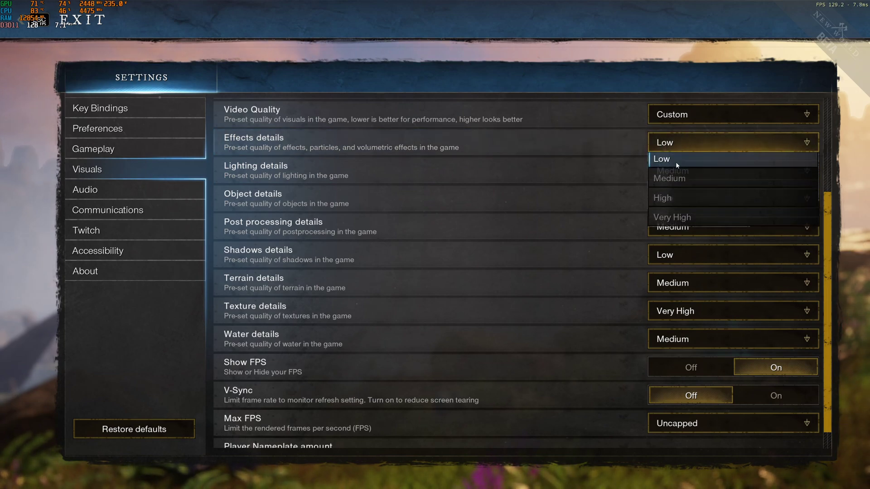
left_click(676, 162)
left_click(678, 142)
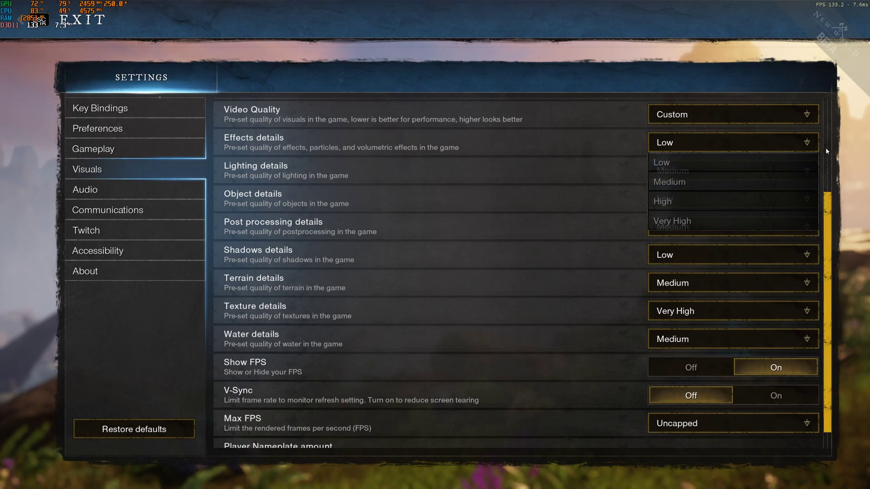
left_click(744, 149)
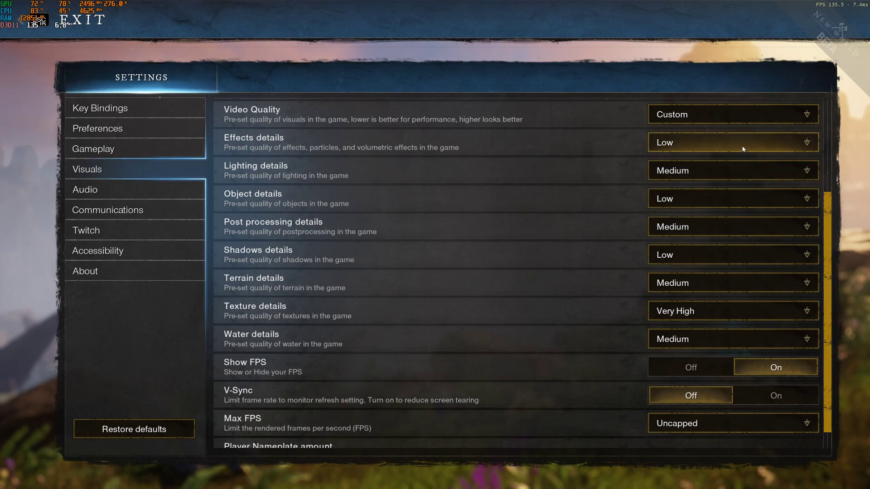
left_click(697, 144)
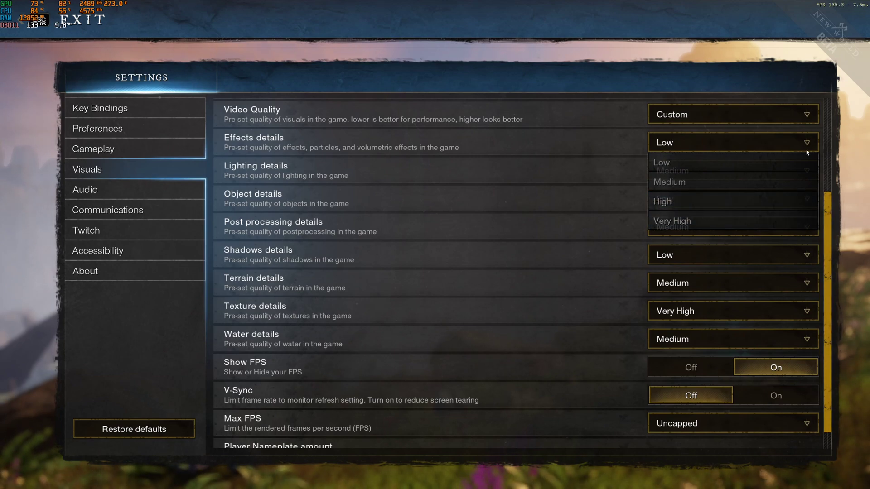
- Compare the Lighting details quality options and choose Medium
scroll(555, 176, "down", 1)
left_click(674, 160)
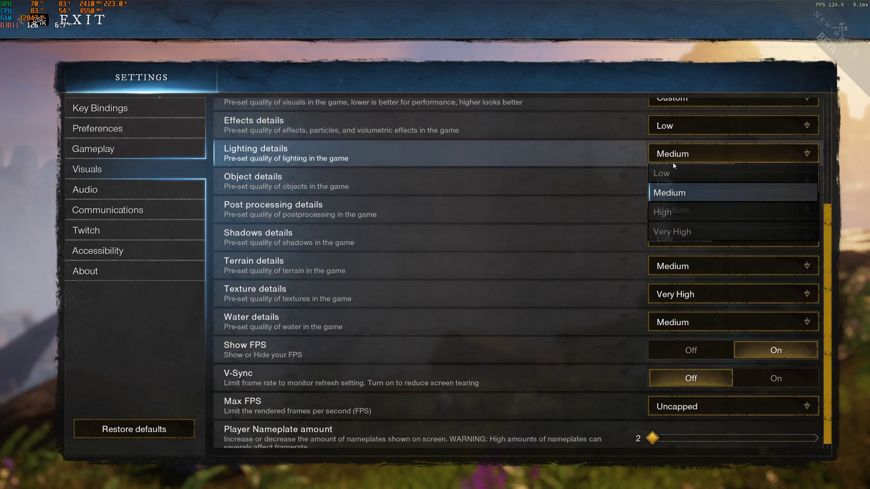
left_click(580, 192)
left_click(678, 153)
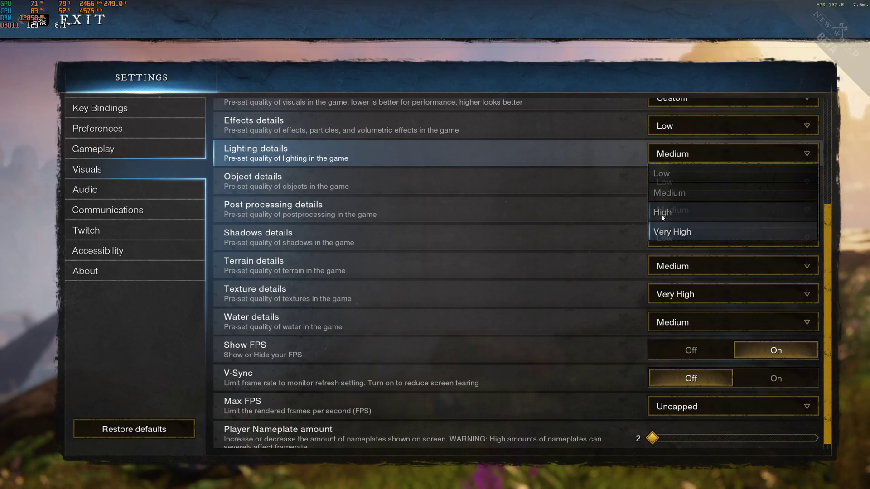
left_click(676, 193)
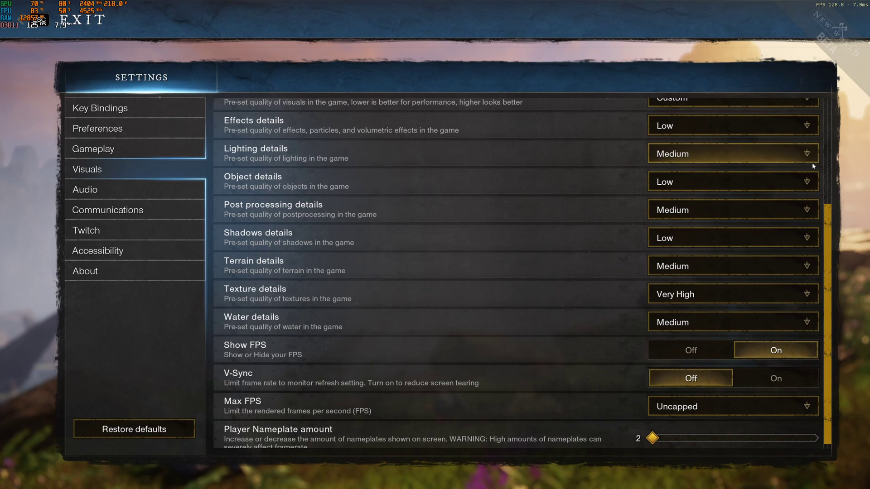
- Check the Object details setting and choose Low for Shadows details
scroll(690, 227, "down", 1)
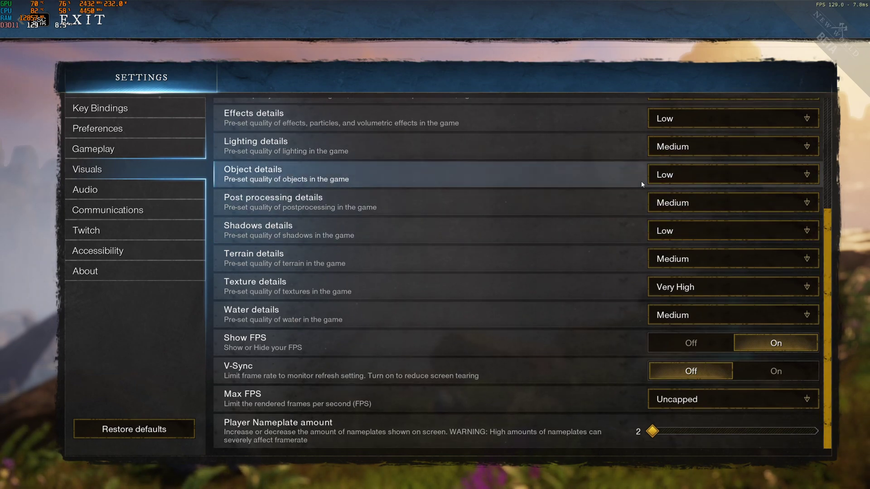
left_click(682, 177)
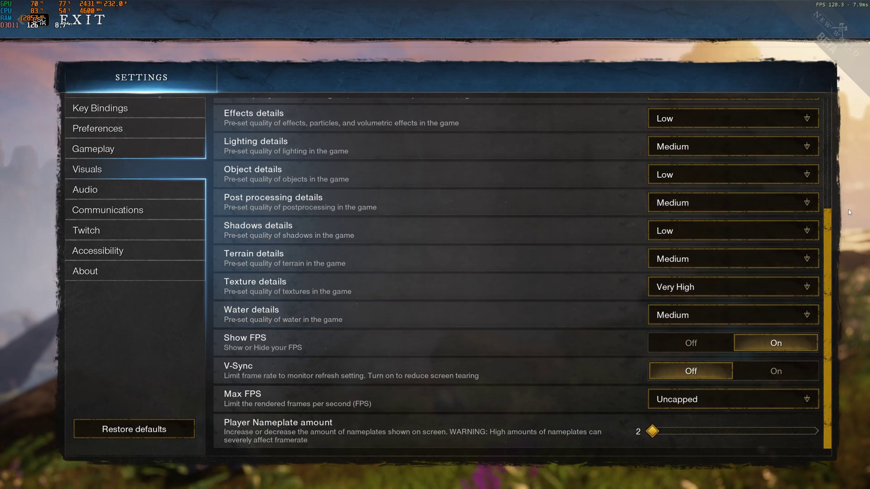
left_click(664, 232)
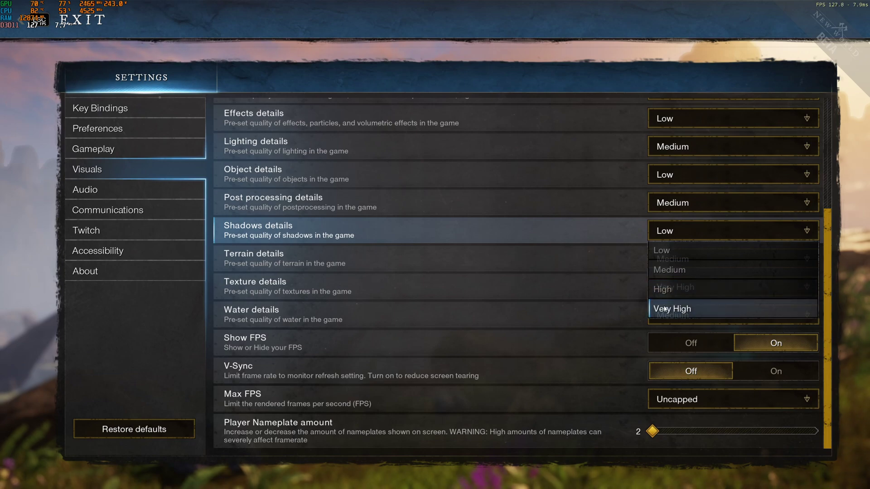
left_click(663, 252)
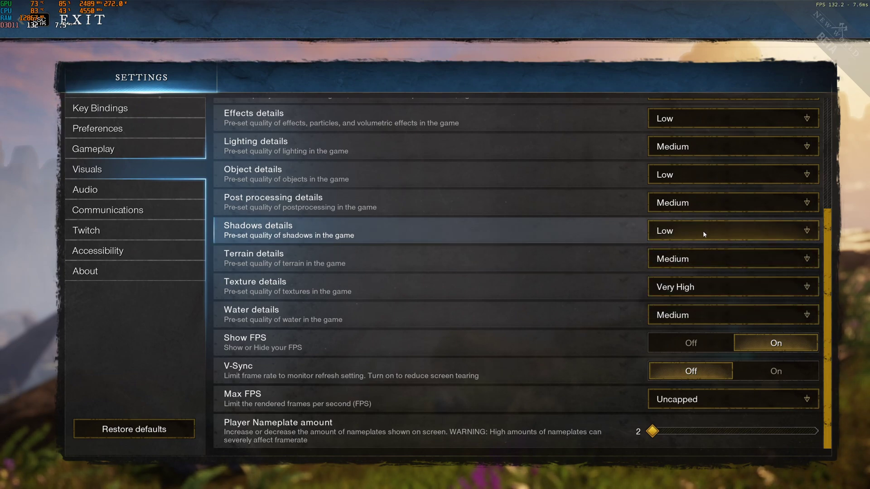
- Check the quality options offered for Terrain details and Texture details
scroll(640, 241, "up", 1)
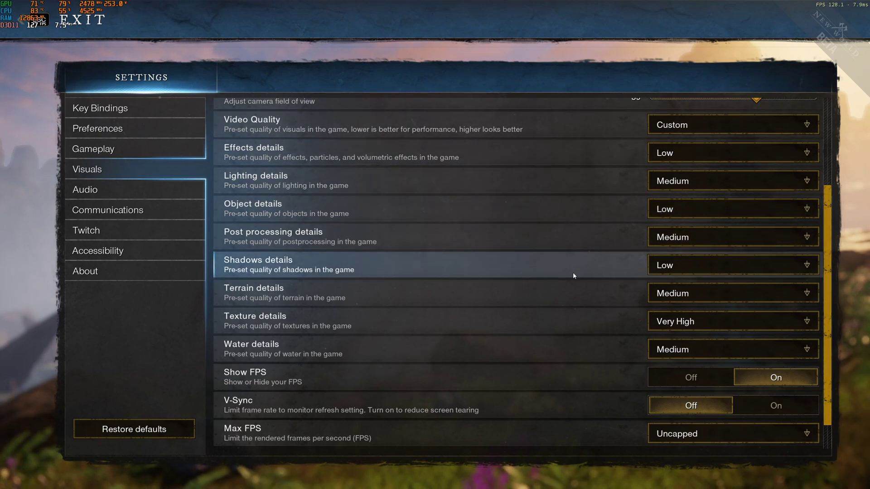
scroll(574, 274, "down", 1)
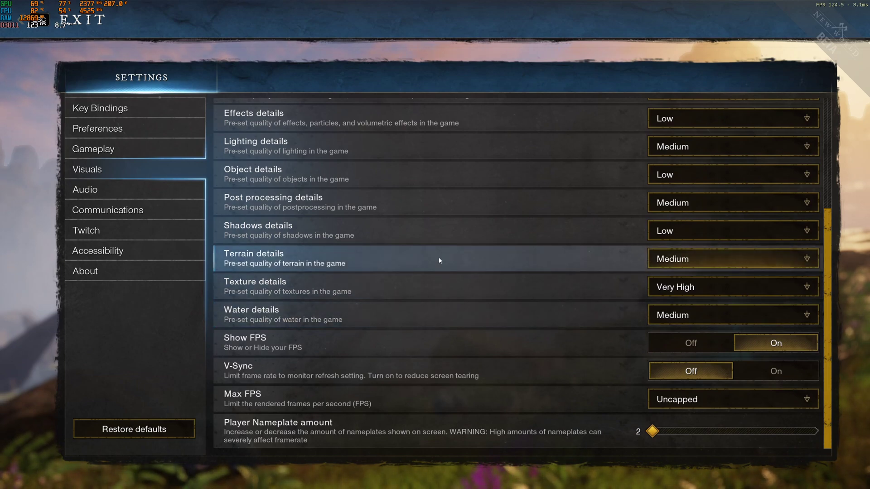
left_click(660, 259)
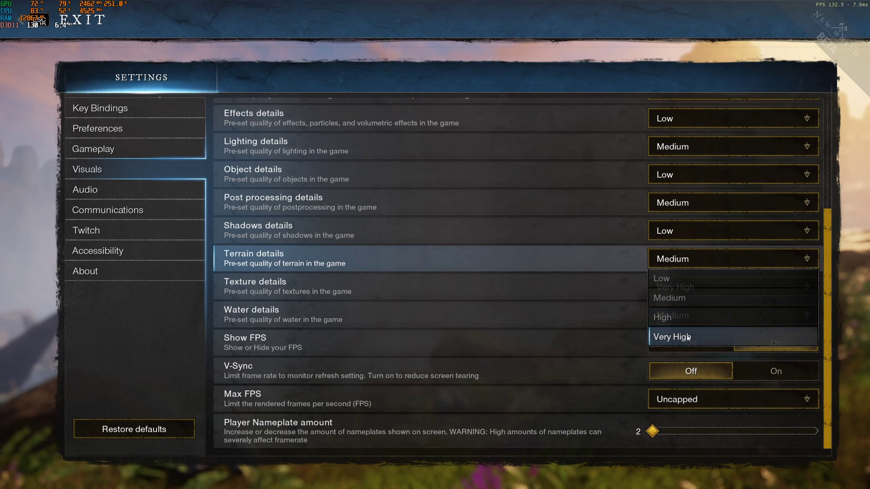
left_click(426, 274)
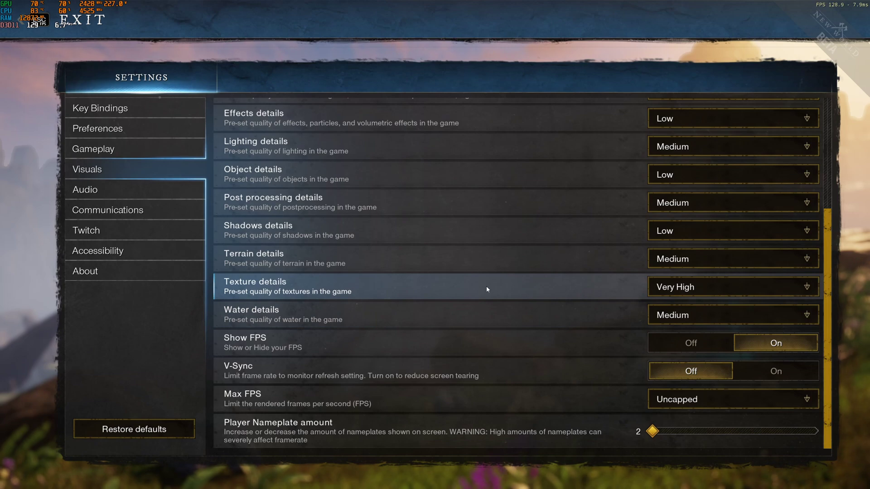
left_click(682, 288)
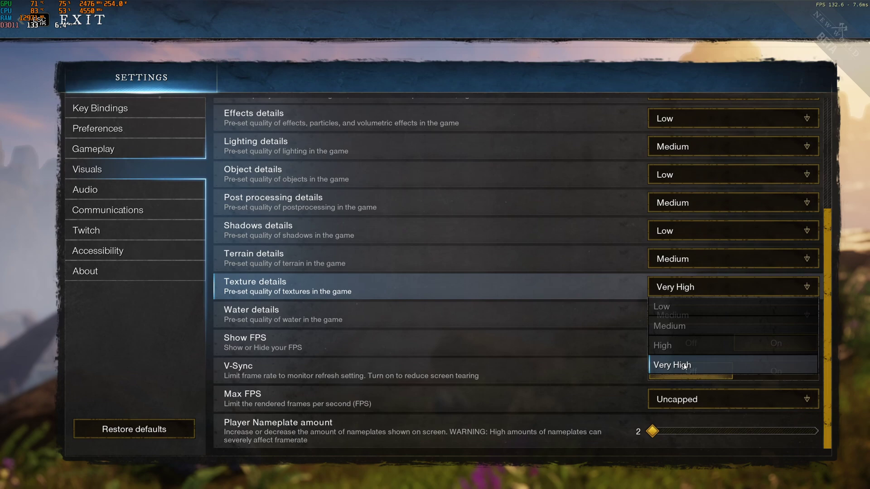
left_click(673, 327)
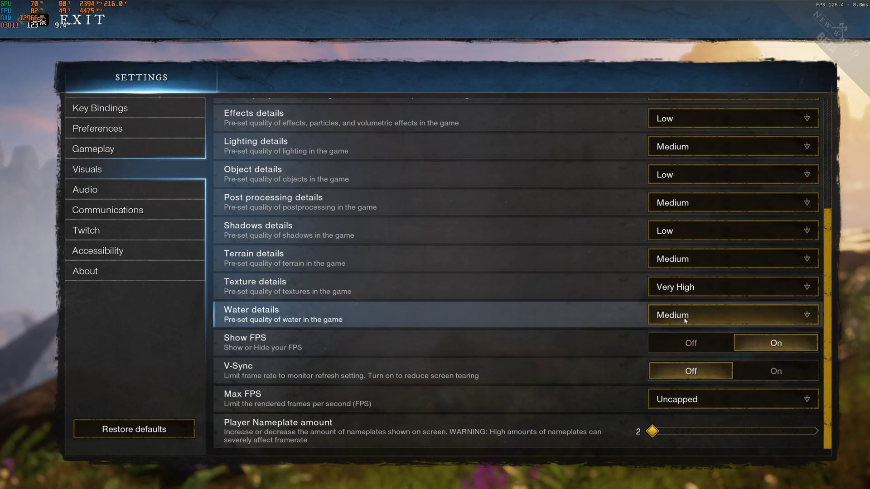
- Check the quality options for Water details and choose Uncapped as the Max FPS limit
left_click(686, 317)
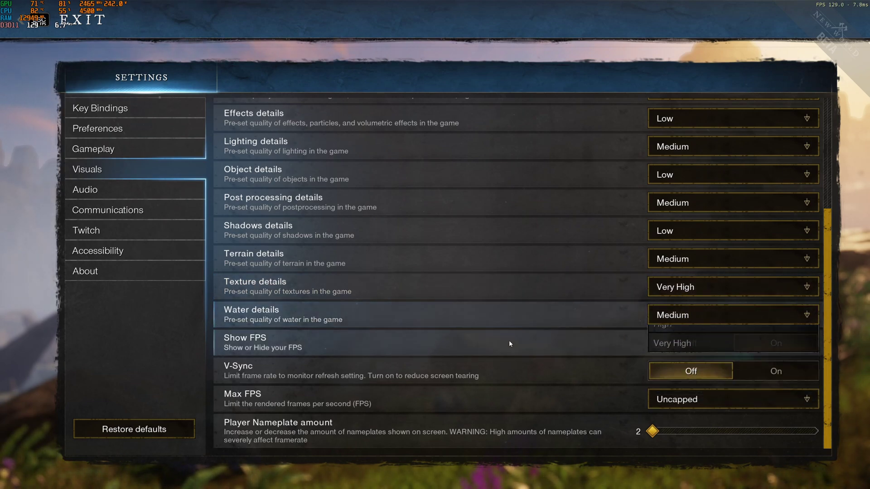
left_click(666, 311)
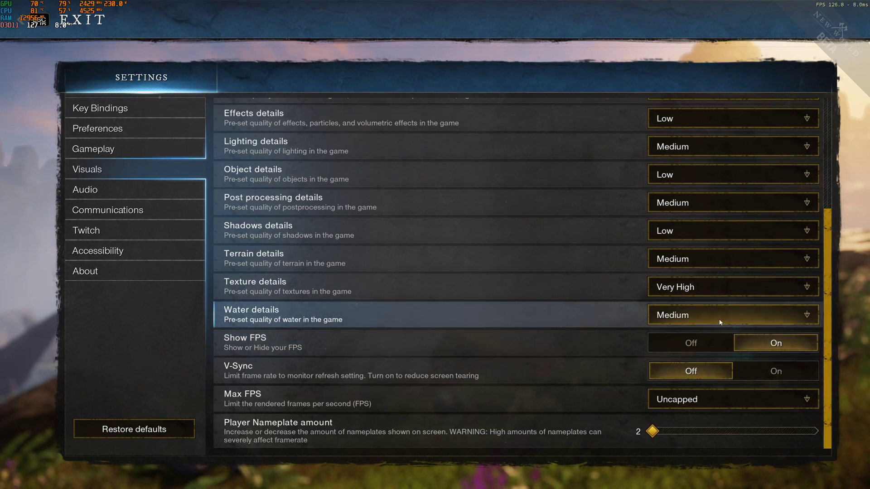
left_click(666, 316)
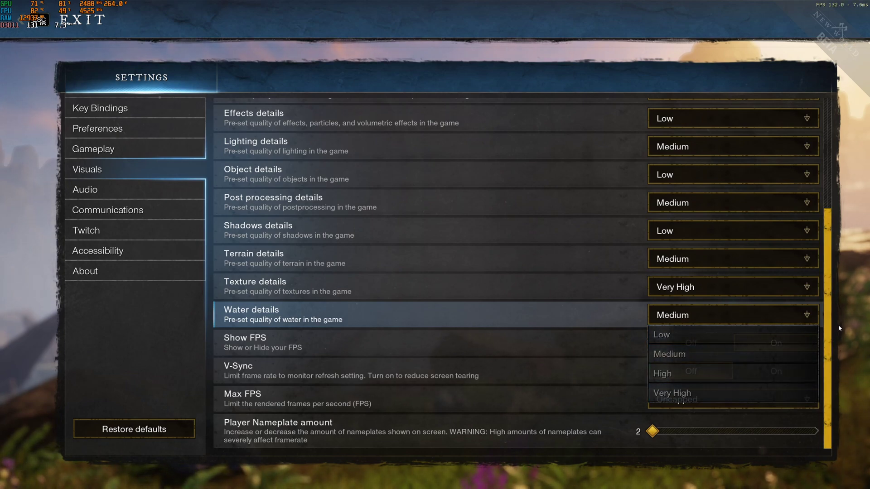
left_click(849, 302)
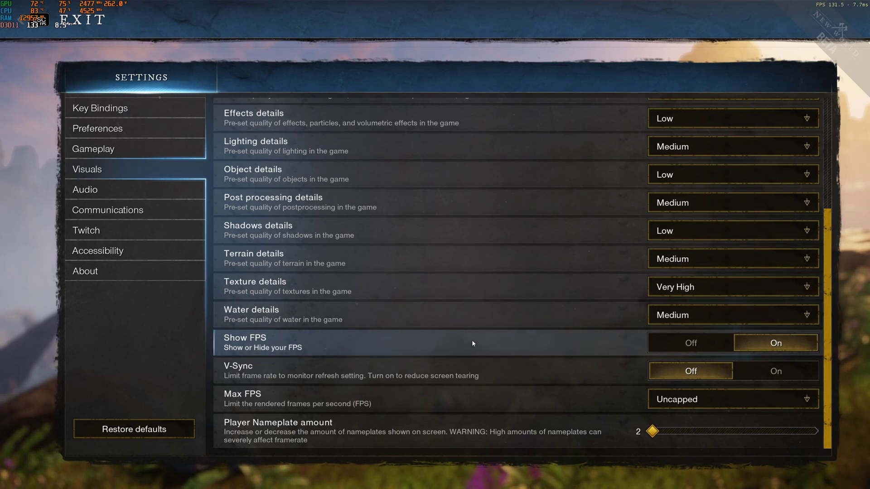
left_click(692, 400)
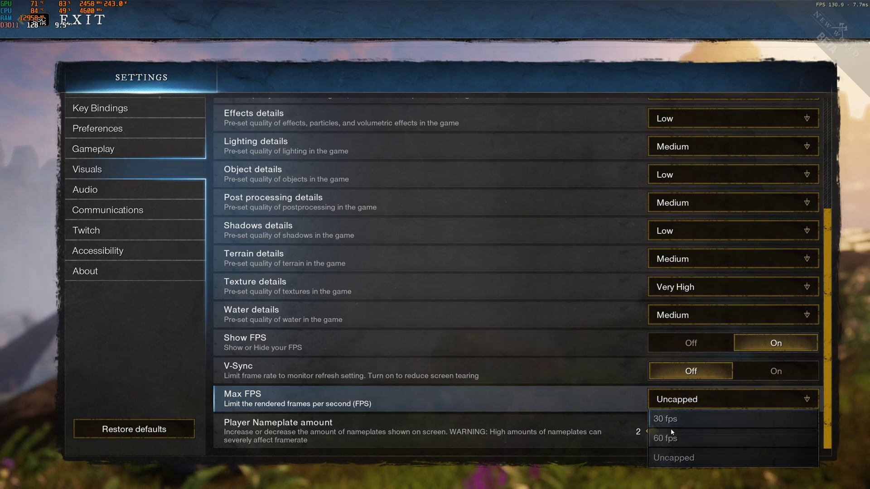
left_click(664, 458)
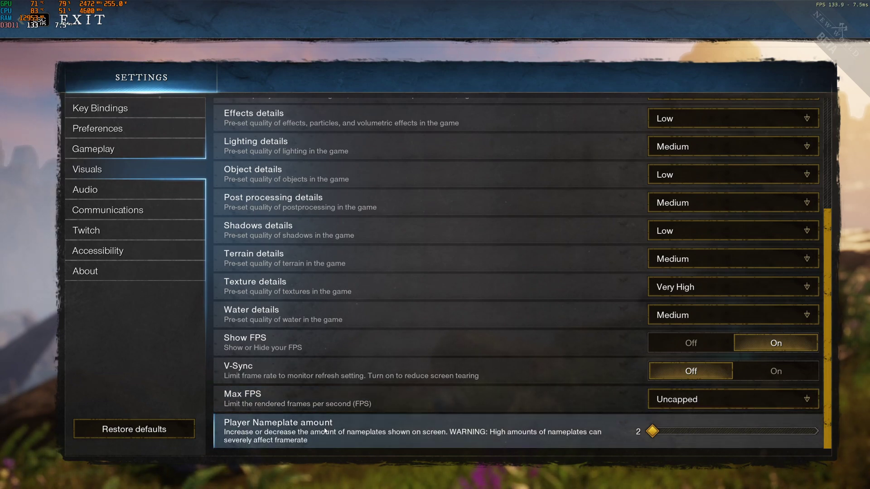
- Try Player Nameplate amounts of 15 and 40, and settle on a low amount of 5
mouse_move(668, 432)
left_mouse_down()
mouse_move(698, 433)
mouse_move(671, 433)
left_mouse_up()
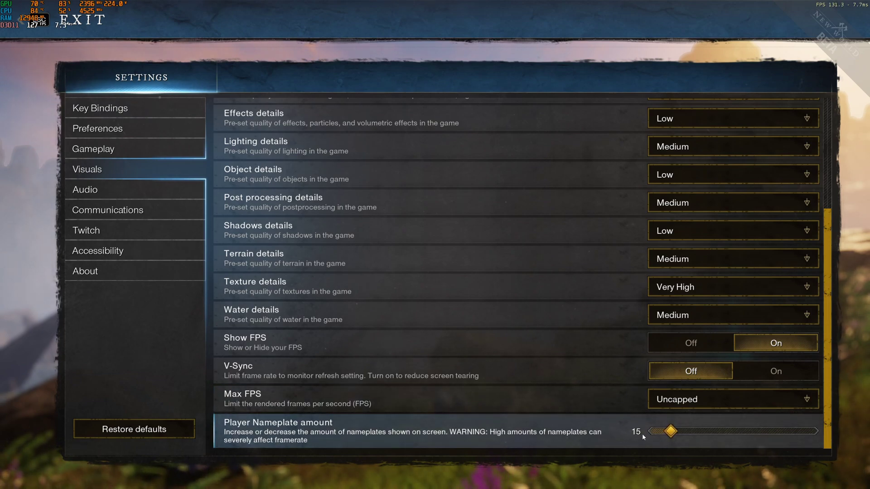
left_click_drag(674, 441, 715, 435)
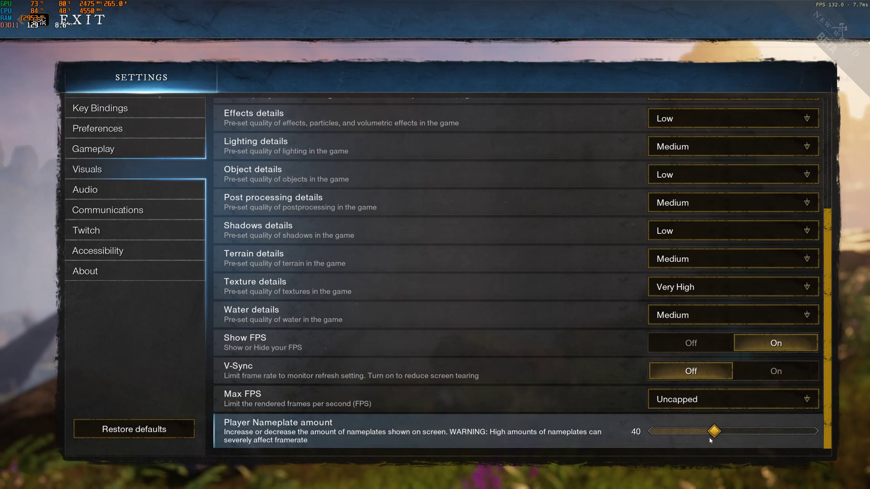
left_click_drag(713, 431, 658, 434)
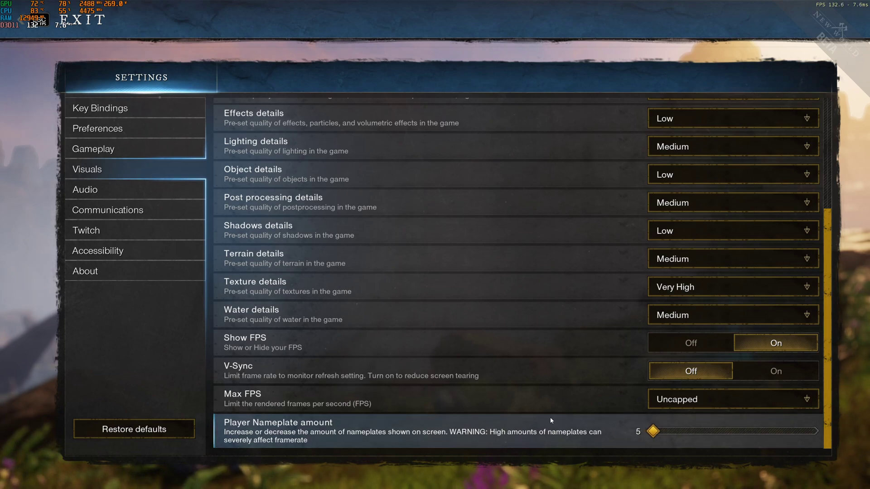